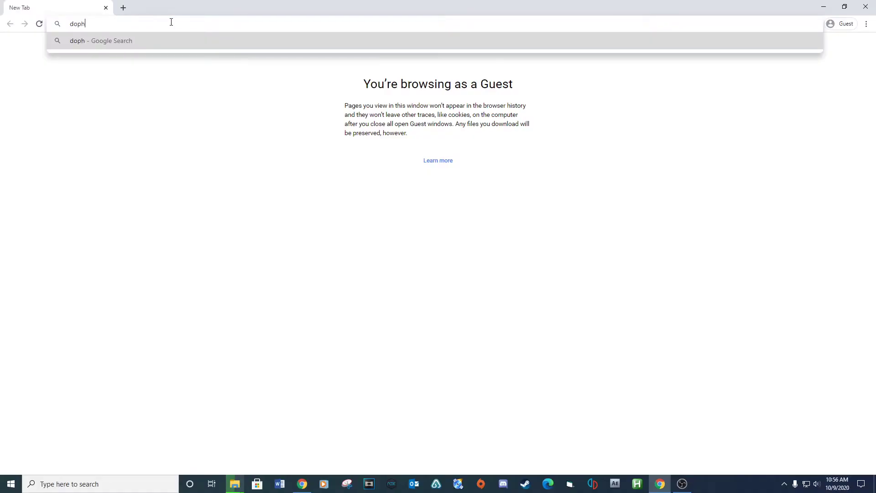
# - Search the web for "dolphin emulator" and open the Download page of dolphin-emu.org
pyautogui.write('phin emulator')
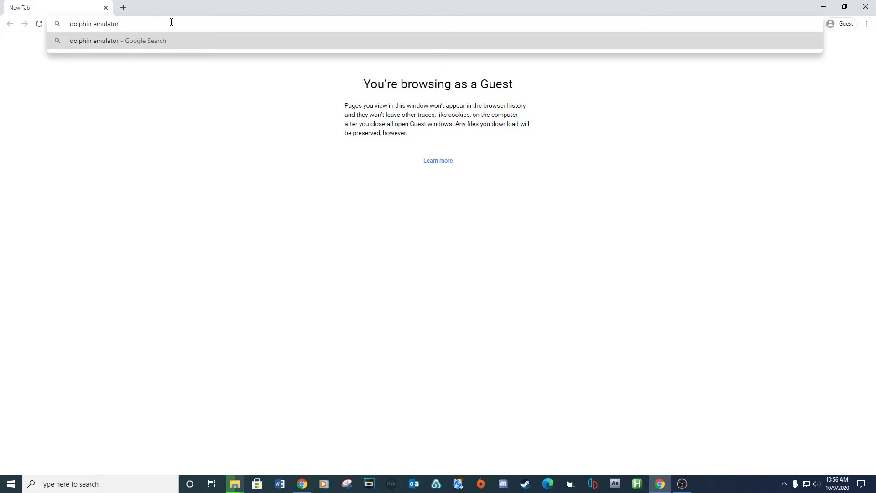
pyautogui.press('Return')
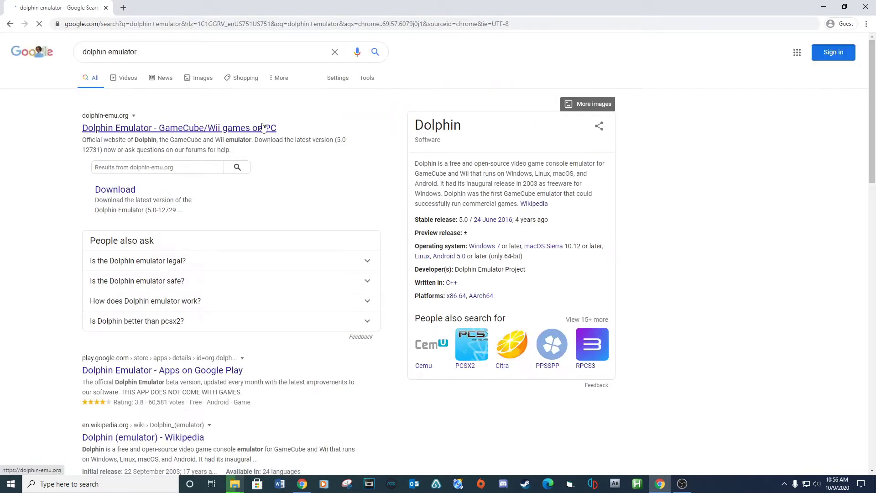
pyautogui.click(130, 190)
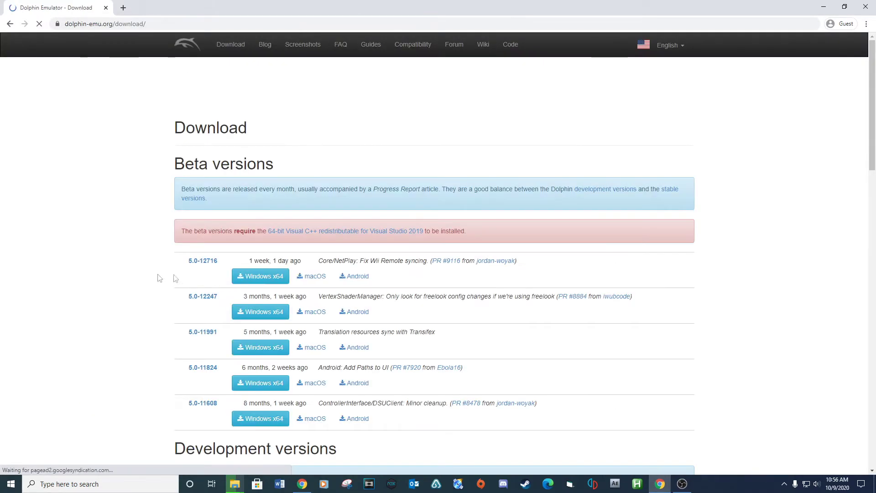
# - Download the Windows x64 build of Dolphin beta version 5.0-12716
pyautogui.scroll(-2, 162, 277)
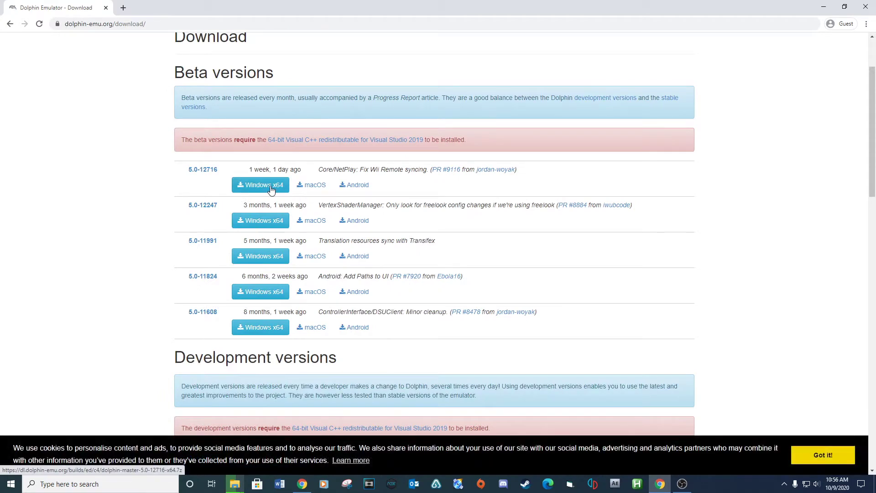
pyautogui.click(269, 187)
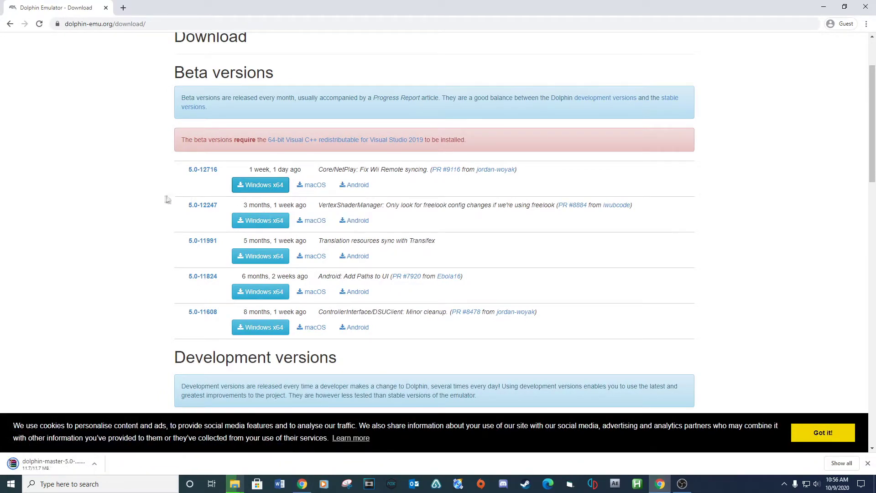
pyautogui.scroll(-5, 137, 203)
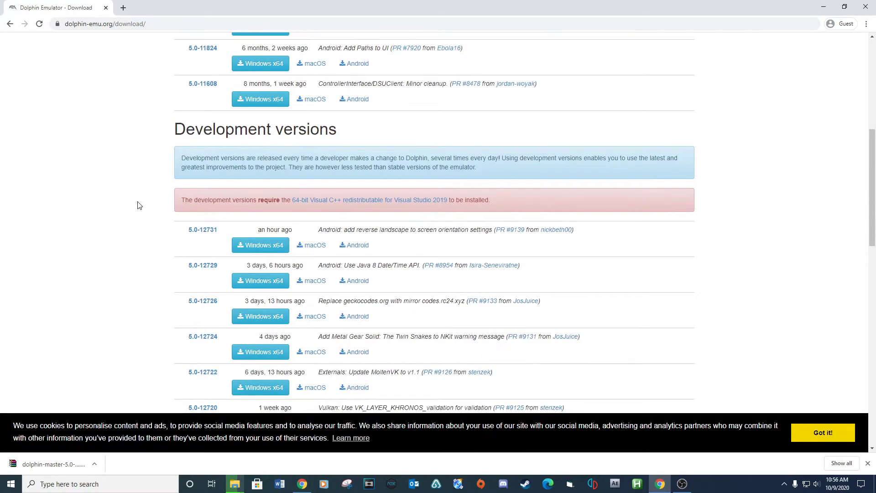
pyautogui.scroll(3, 139, 205)
# - Open the downloaded Dolphin archive and extract its Dolphin-x64 folder to the desktop beside the Big Box shortcut
pyautogui.click(48, 464)
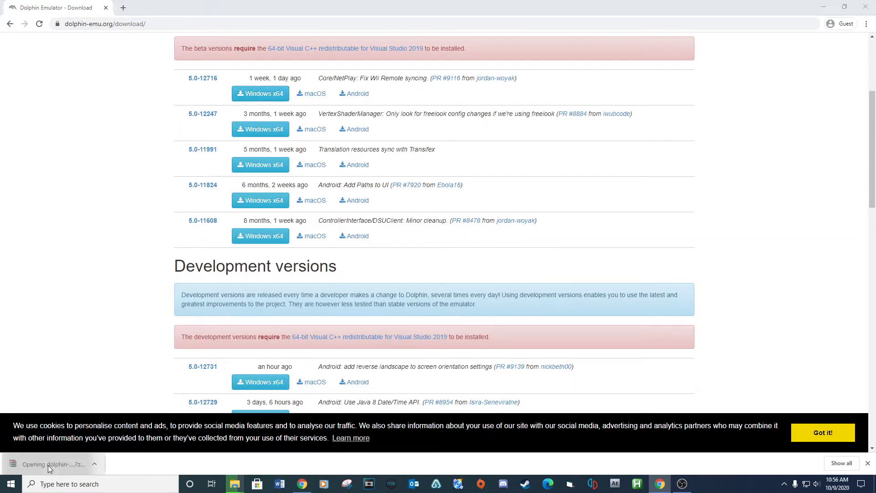
pyautogui.click(823, 7)
pyautogui.click(318, 195)
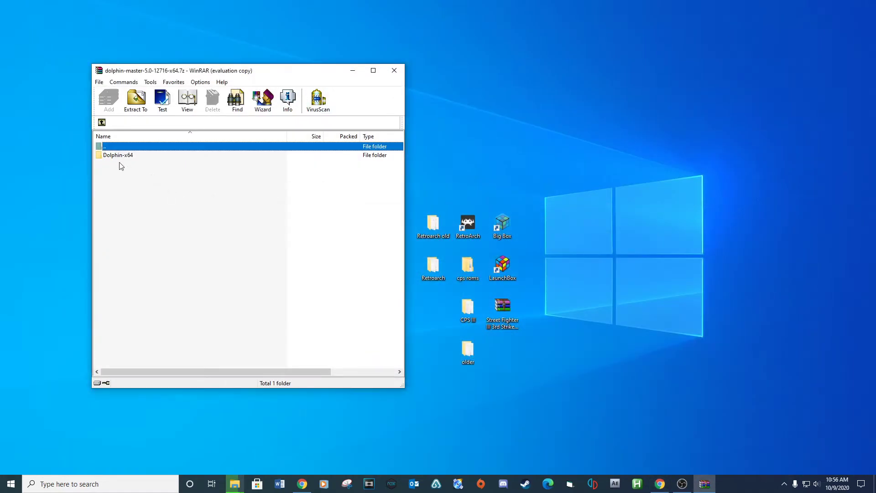
pyautogui.moveTo(110, 156); pyautogui.dragTo(549, 226)
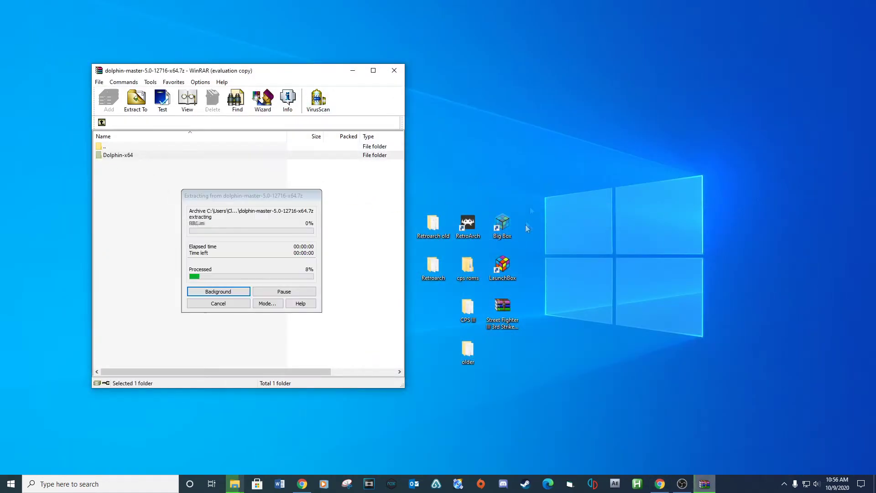
pyautogui.click(395, 70)
pyautogui.moveTo(536, 181); pyautogui.dragTo(551, 228)
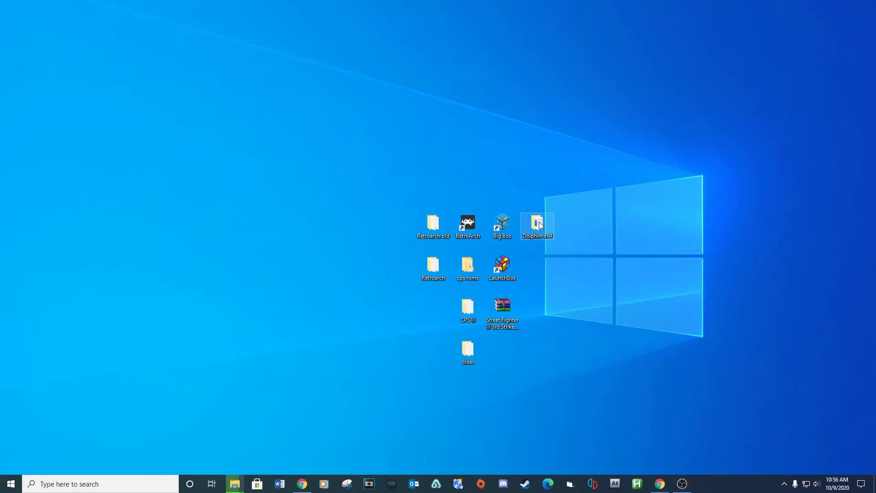
# - Open the Dolphin-x64 folder on the desktop and launch Dolphin.exe
pyautogui.doubleClick(538, 224)
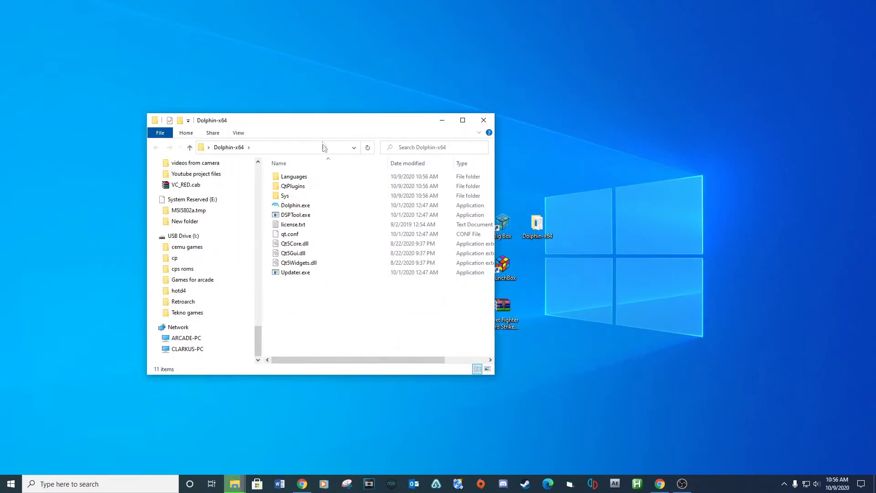
pyautogui.doubleClick(295, 206)
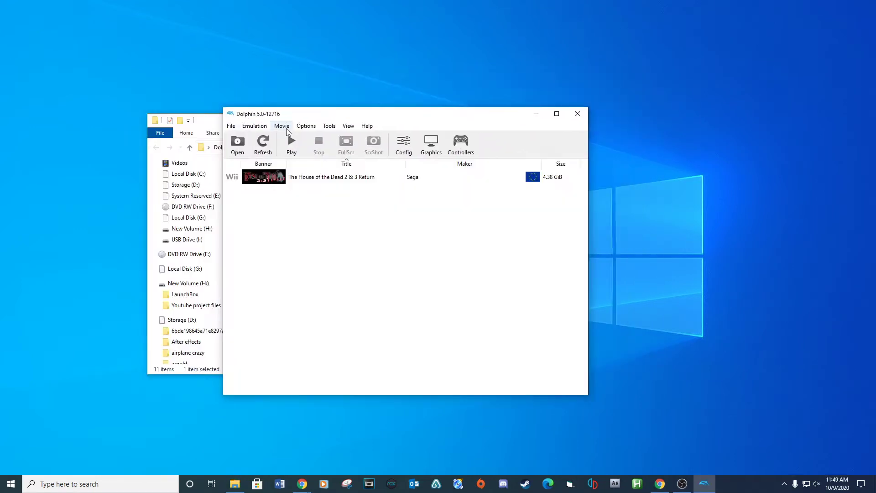
# - Open Dolphin's controller settings and set GameCube Port 1 to Standard Controller
pyautogui.click(305, 126)
pyautogui.click(322, 171)
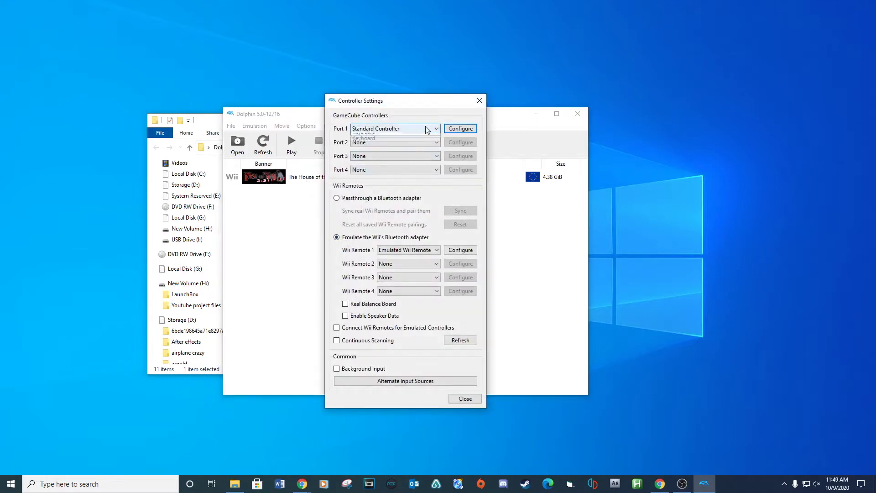
pyautogui.click(426, 129)
pyautogui.click(386, 144)
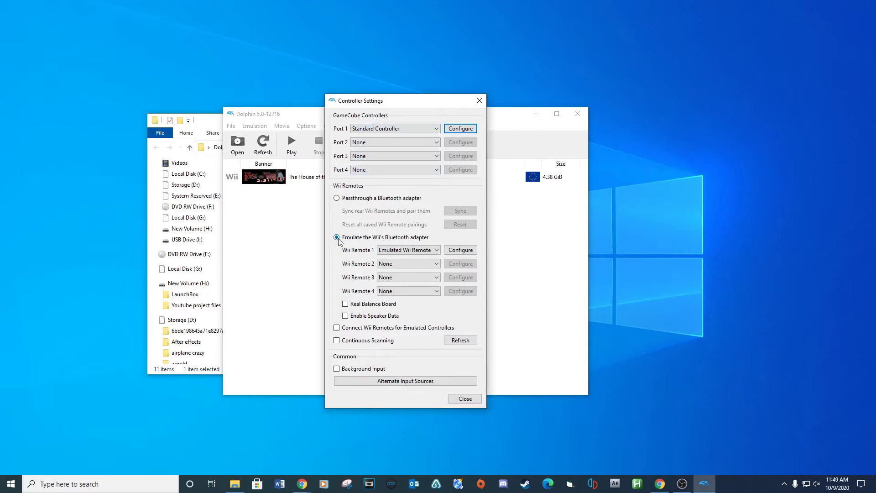
# - Open the configuration of emulated Wii Remote 1 and choose DInput/0/ATRAK Device #6 as its device
pyautogui.click(455, 250)
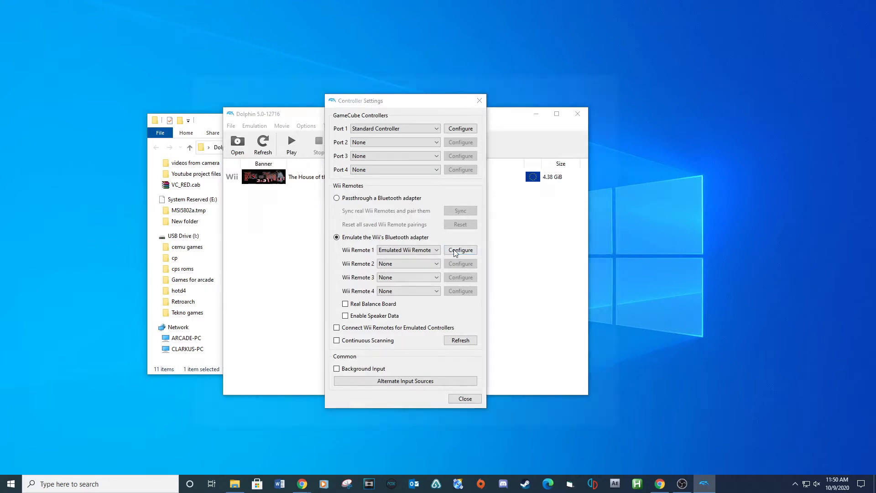
pyautogui.click(316, 105)
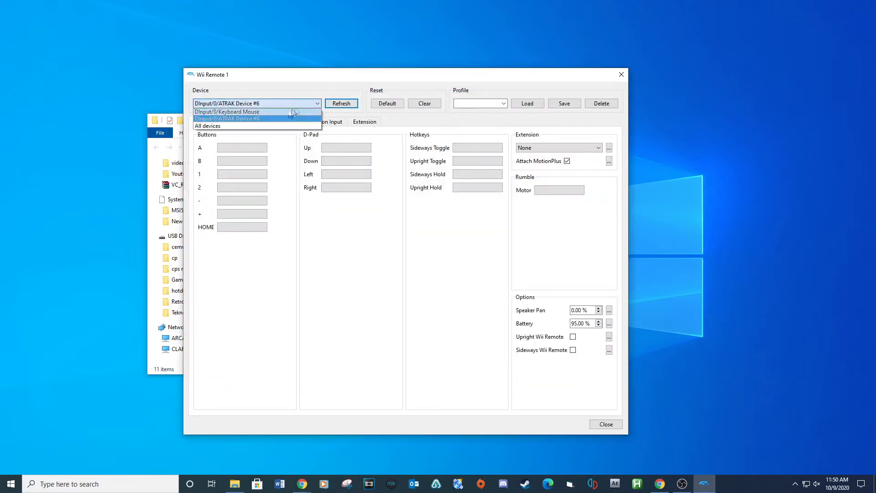
pyautogui.click(272, 121)
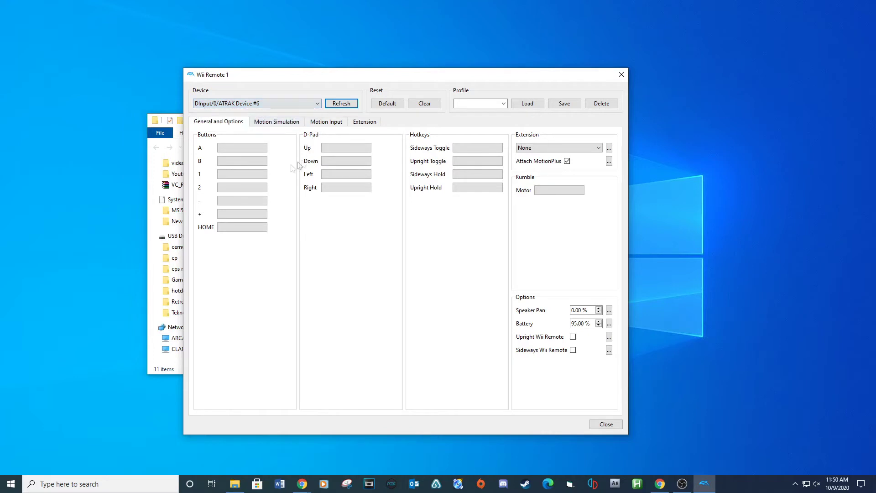
# - Map the Wii Remote's A button to Click 0 of the DInput/0/Keyboard Mouse device
pyautogui.rightClick(237, 151)
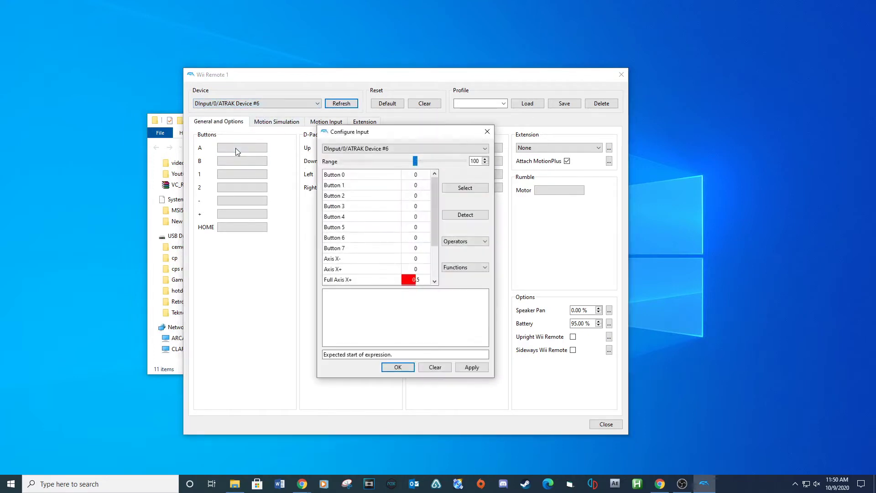
pyautogui.click(459, 153)
pyautogui.click(434, 155)
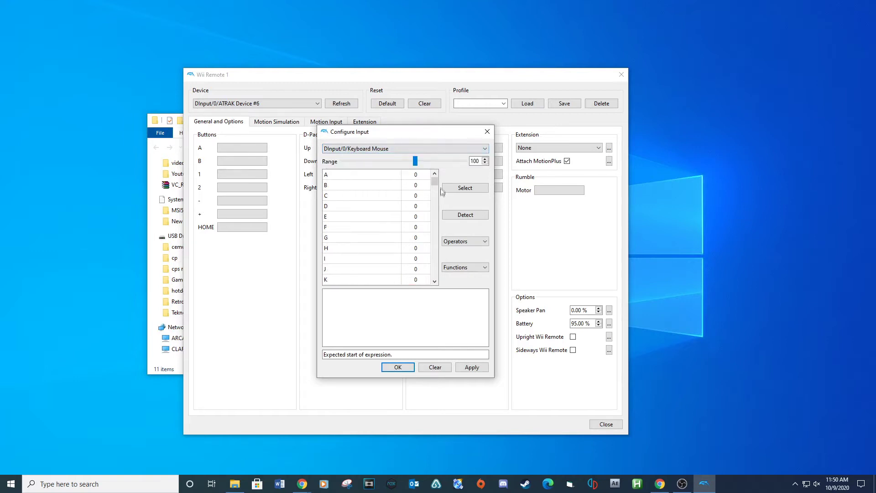
pyautogui.moveTo(436, 182); pyautogui.dragTo(434, 195)
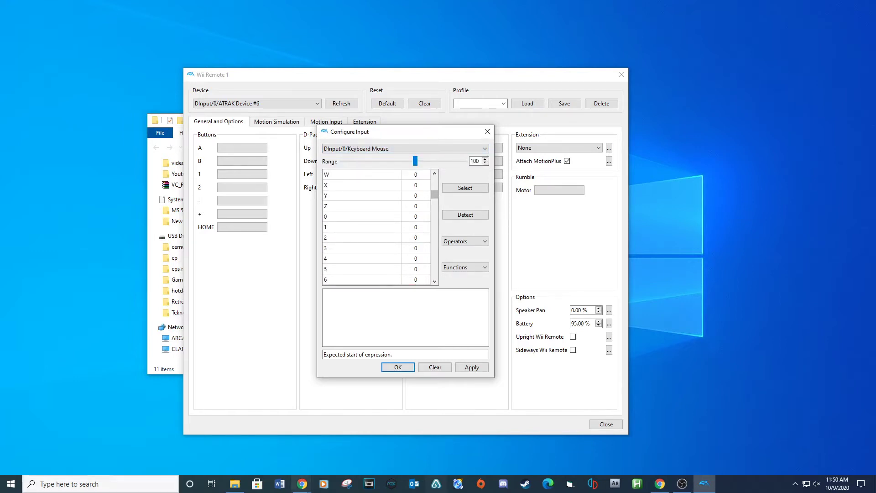
pyautogui.click(255, 297)
pyautogui.moveTo(438, 196); pyautogui.dragTo(434, 268)
pyautogui.click(367, 238)
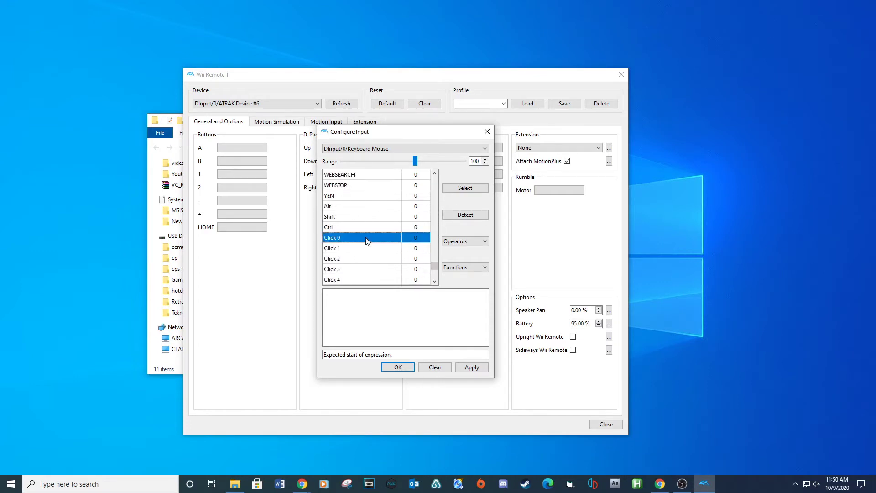
pyautogui.click(465, 189)
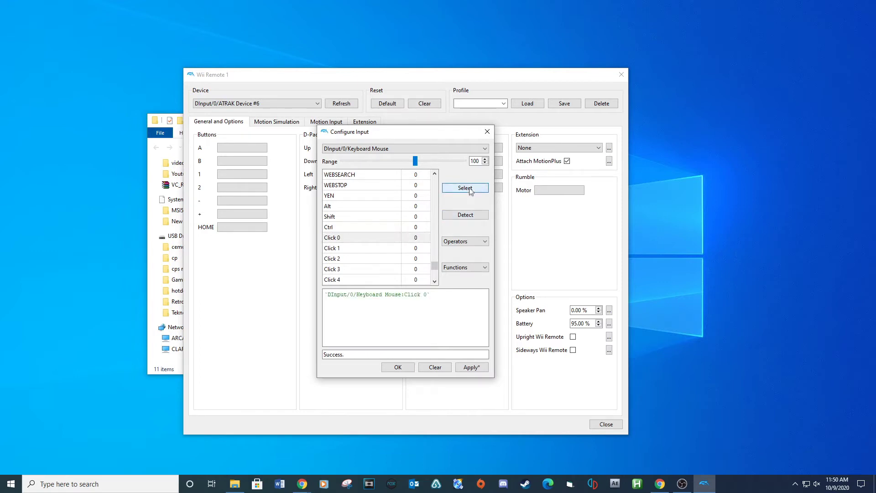
pyautogui.click(396, 367)
# - Map the Wii Remote's B button to Click 0 of the DInput/0/Keyboard Mouse device
pyautogui.rightClick(235, 160)
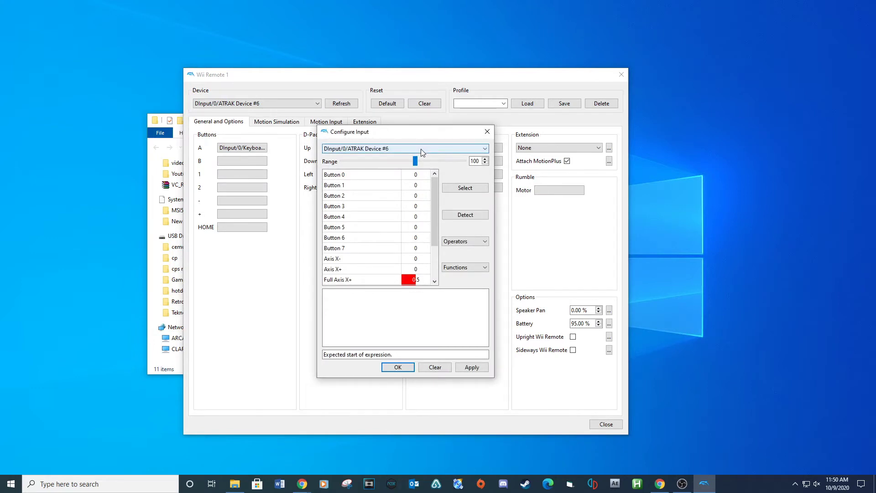
pyautogui.click(444, 150)
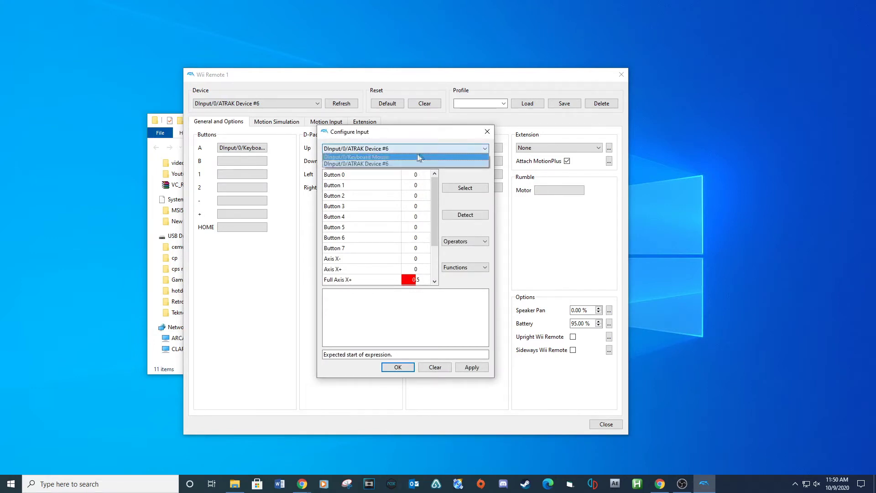
pyautogui.click(417, 160)
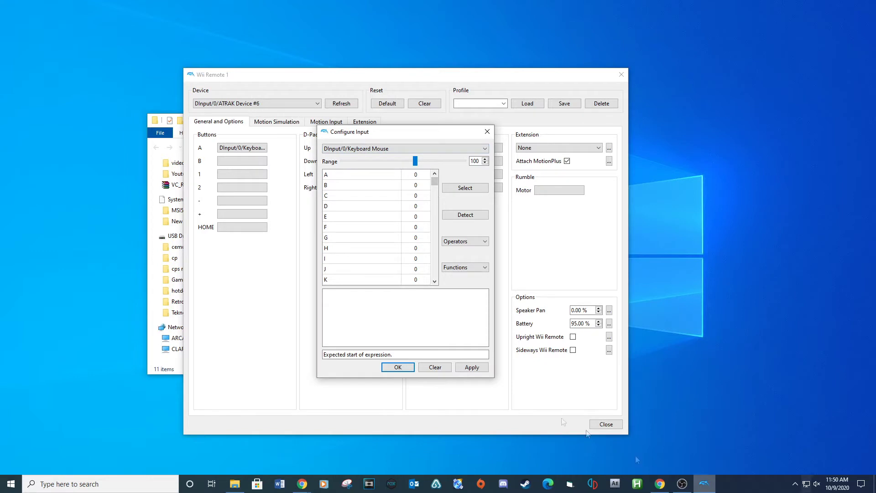
pyautogui.moveTo(434, 182); pyautogui.dragTo(432, 271)
pyautogui.click(365, 238)
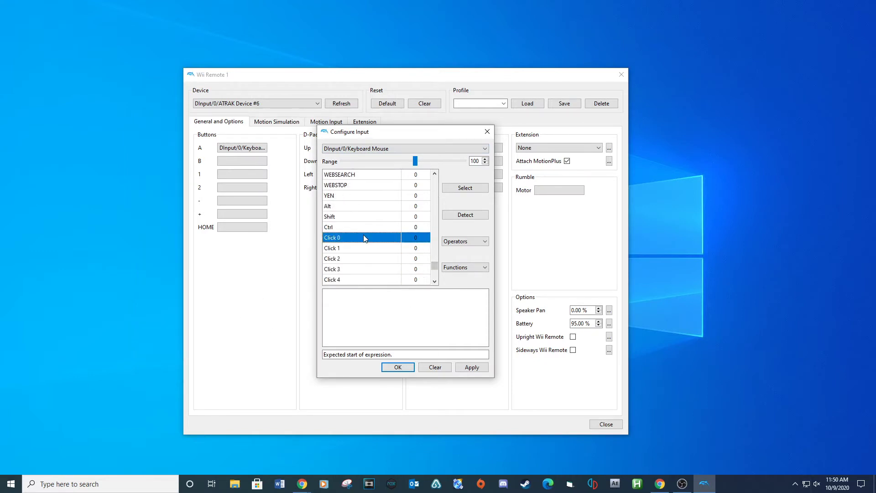
pyautogui.click(464, 188)
pyautogui.click(396, 369)
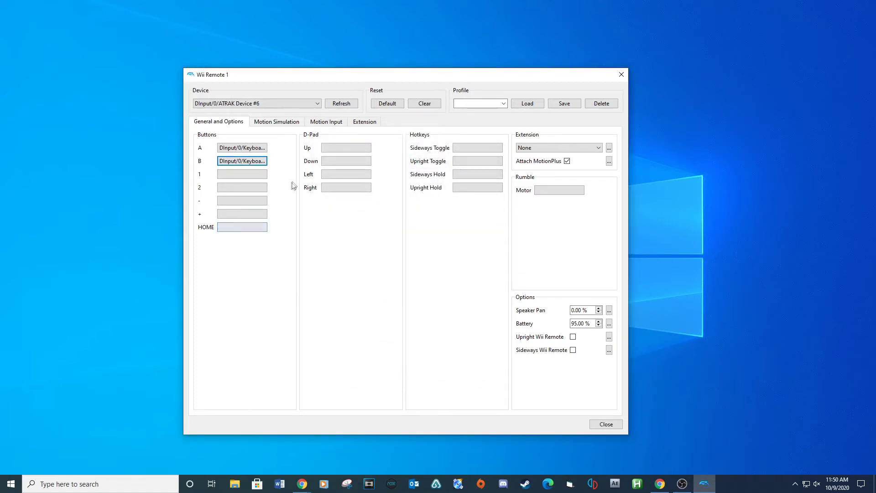
# - In the motion simulation settings, map Point Up to Cursor Y- of the DInput/0/Keyboard Mouse device
pyautogui.click(271, 123)
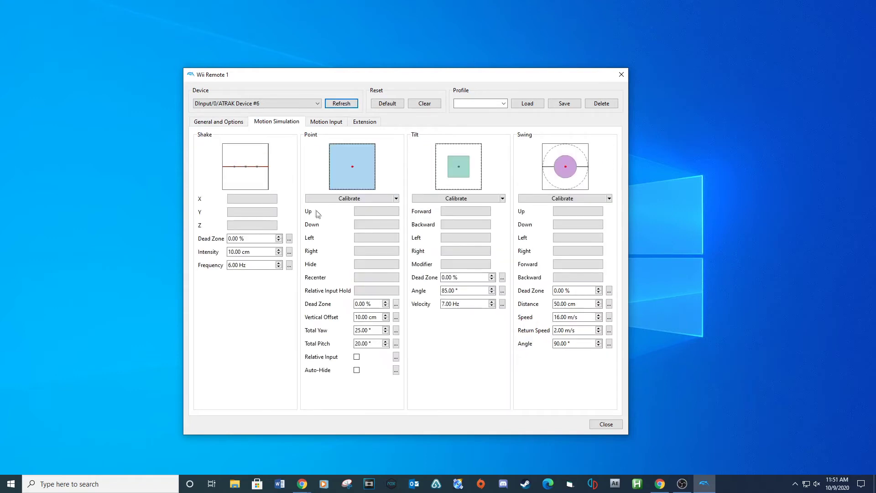
pyautogui.rightClick(372, 215)
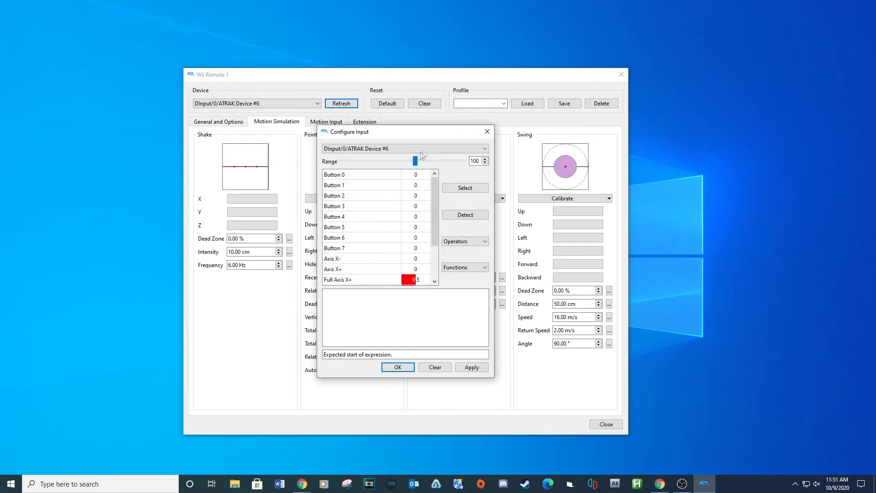
pyautogui.click(402, 149)
pyautogui.click(399, 157)
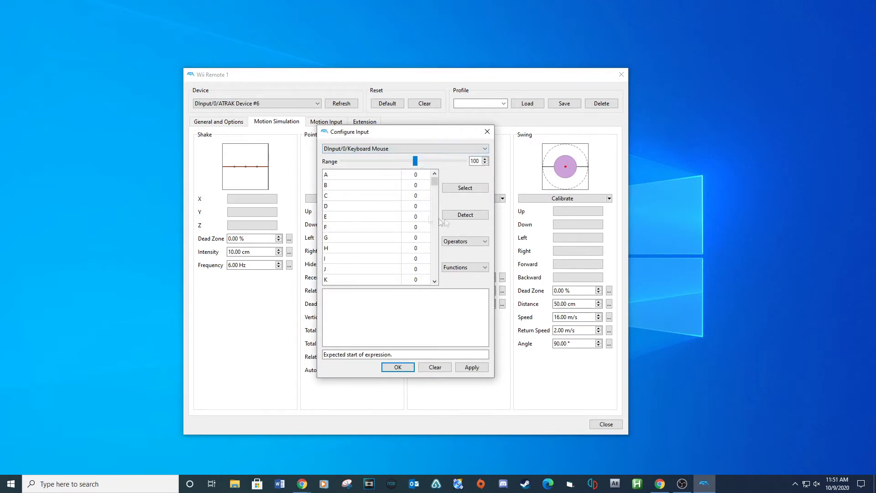
pyautogui.moveTo(435, 184); pyautogui.dragTo(391, 292)
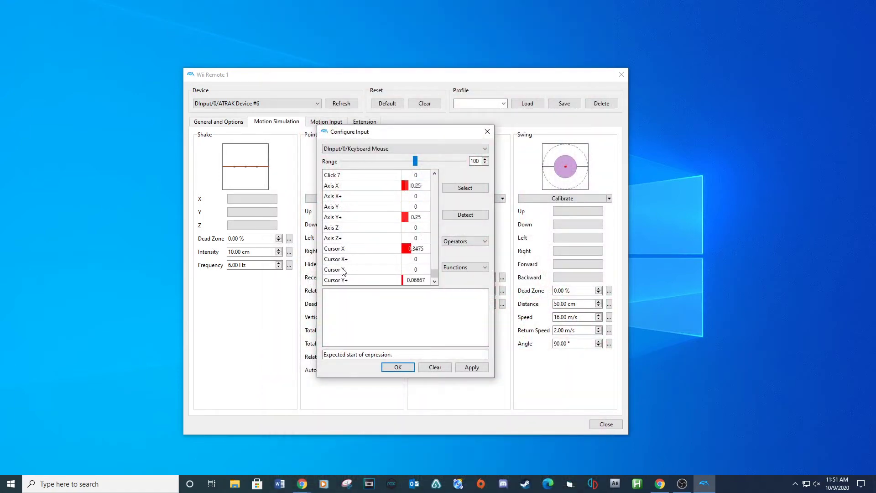
pyautogui.click(356, 269)
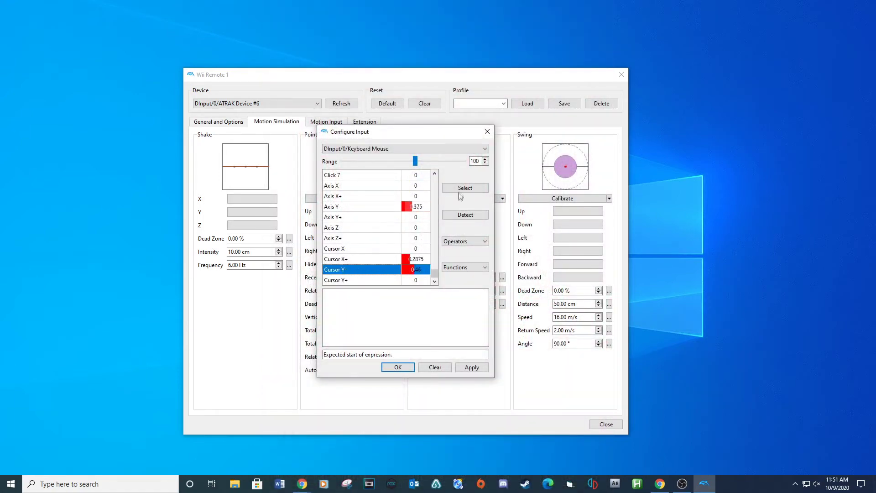
pyautogui.click(464, 188)
pyautogui.click(398, 366)
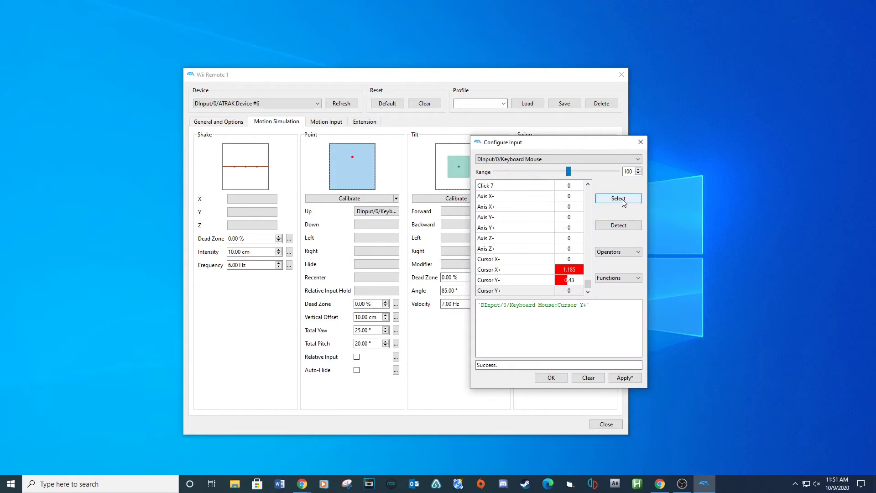
# - Enter Cursor Y+ of the Keyboard Mouse device as the Point Down input and remove the duplicated expression
pyautogui.click(621, 199)
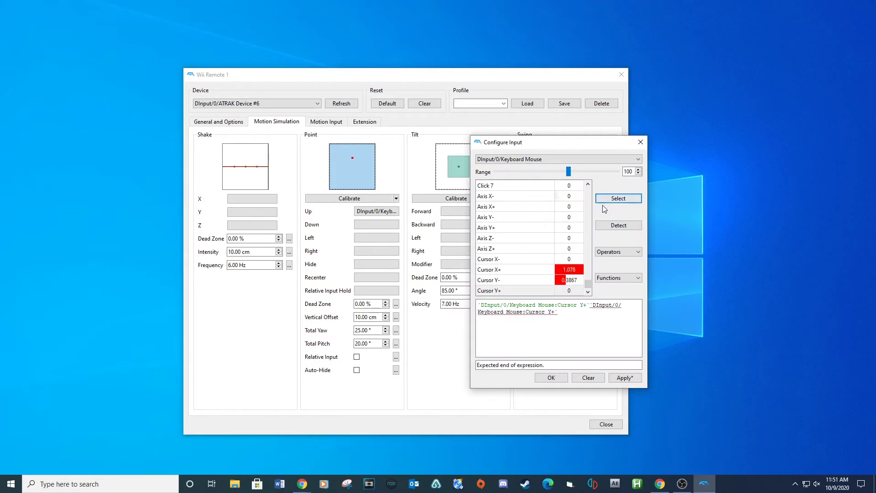
pyautogui.tripleClick(594, 317)
pyautogui.press('BackSpace')
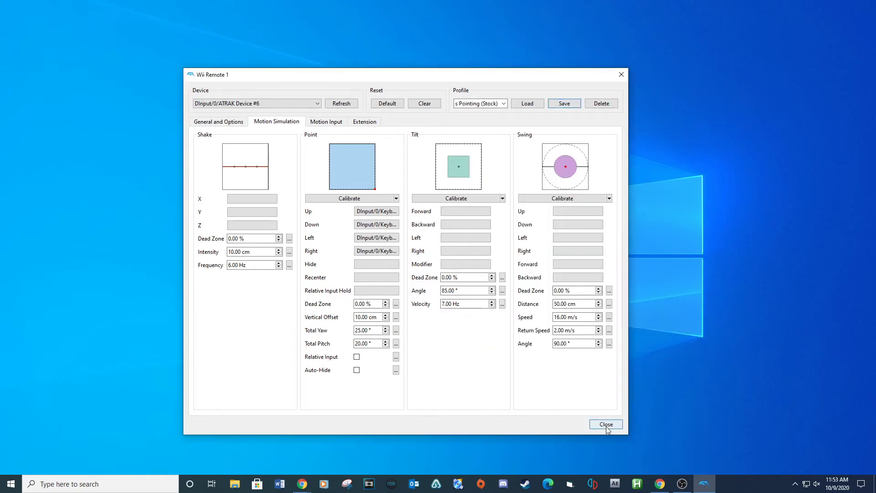
# - Close the Wii Remote 1 configuration and the controller settings, keeping the mapped inputs
pyautogui.click(593, 424)
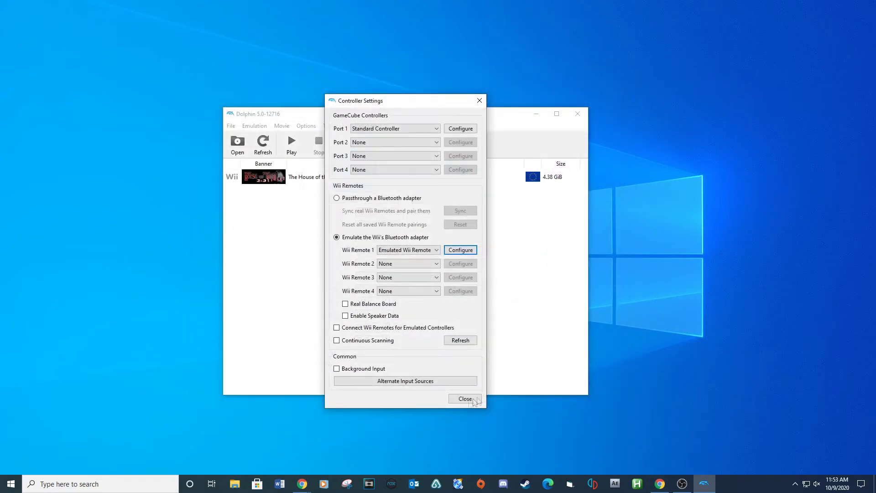
pyautogui.click(466, 398)
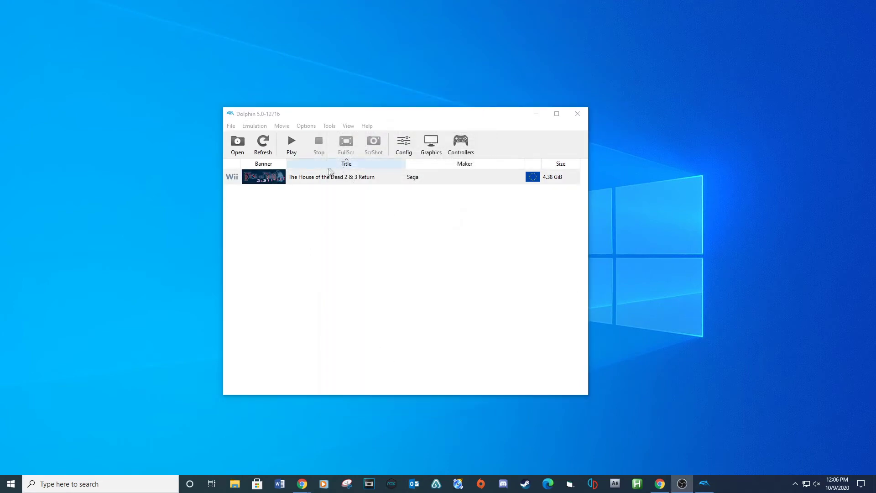
# - Check the Always Hide Mouse Cursor option among the render window's interface settings, and close the settings
pyautogui.click(404, 145)
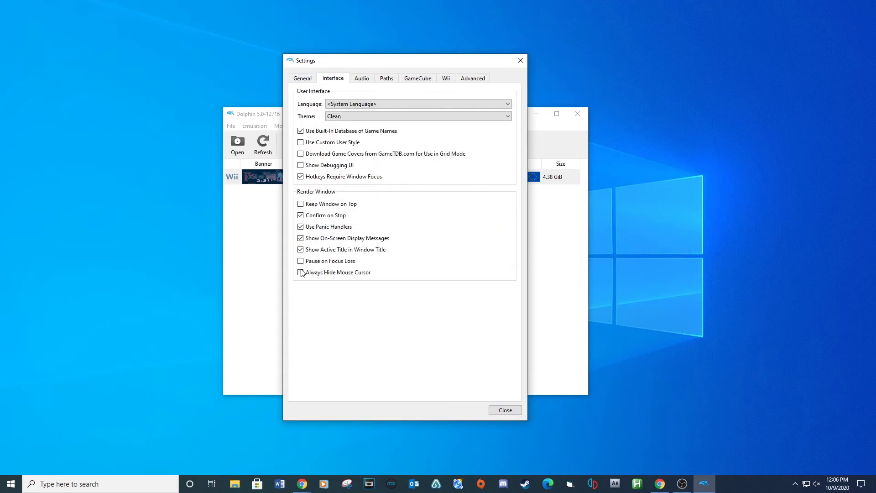
pyautogui.click(506, 411)
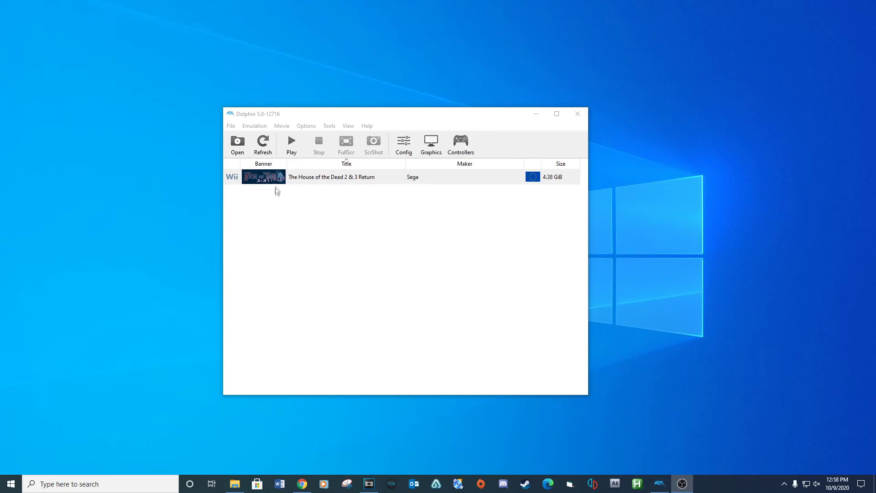
# - Launch The House of the Dead 2 & 3 Return from the game list and switch it to full screen
pyautogui.doubleClick(276, 179)
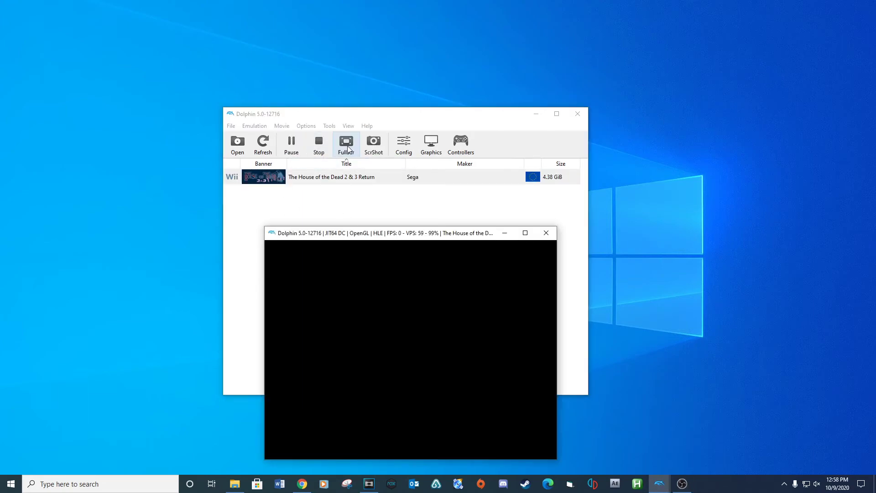
pyautogui.click(346, 147)
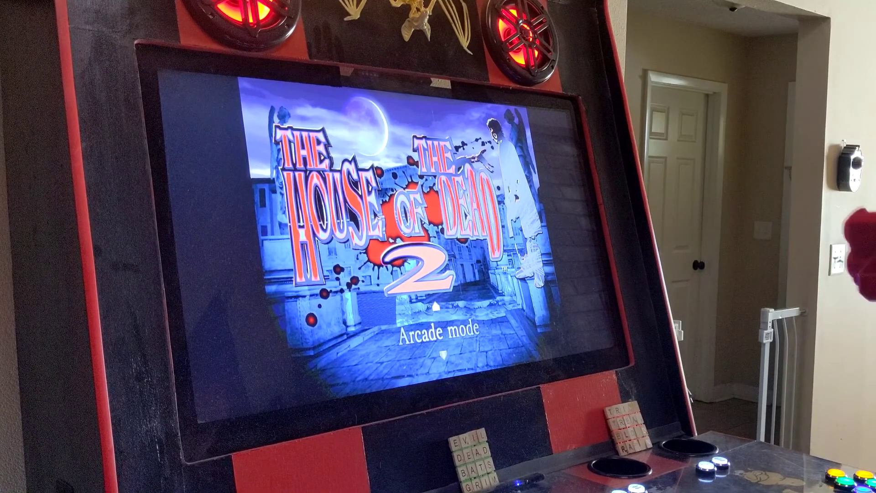